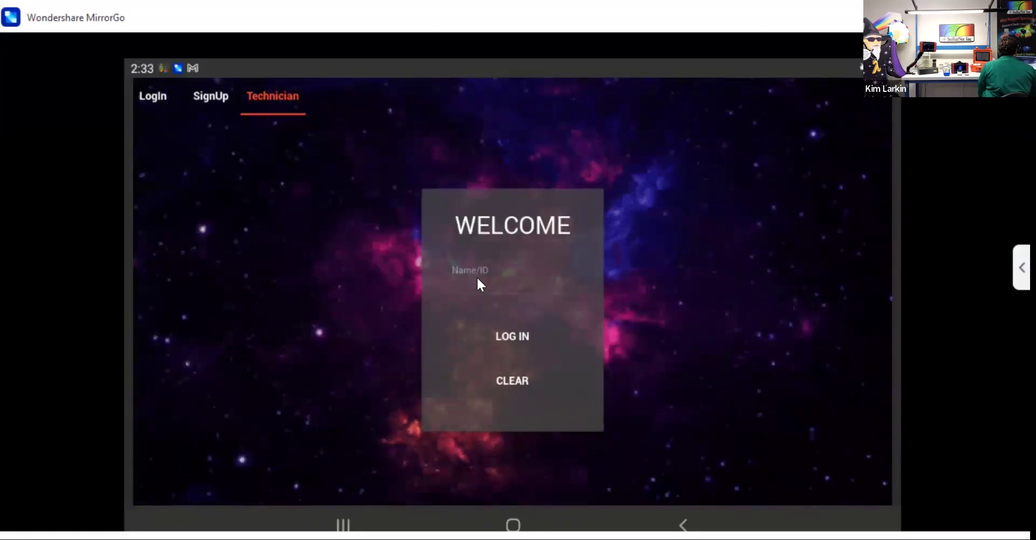
pyautogui.click(477, 279)
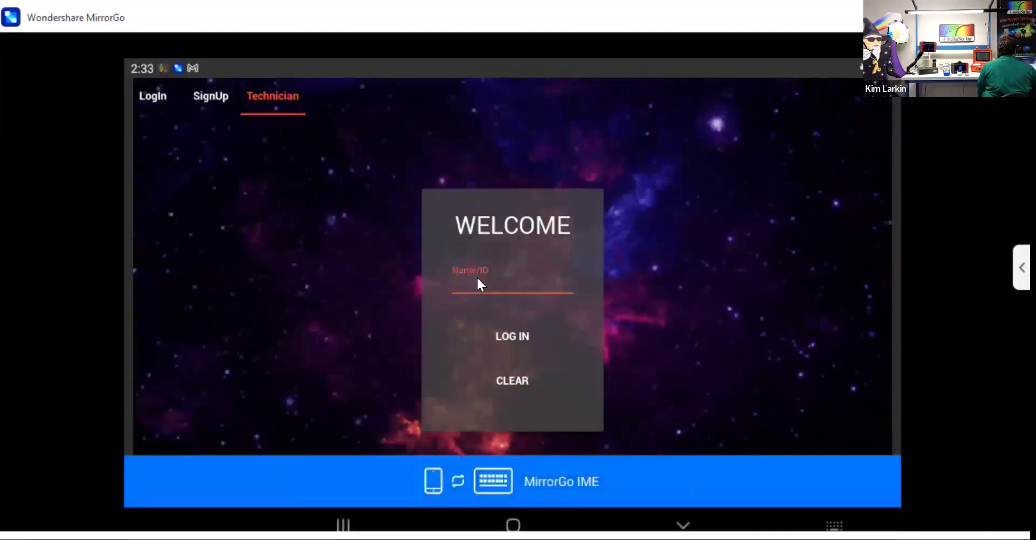
pyautogui.write('te')
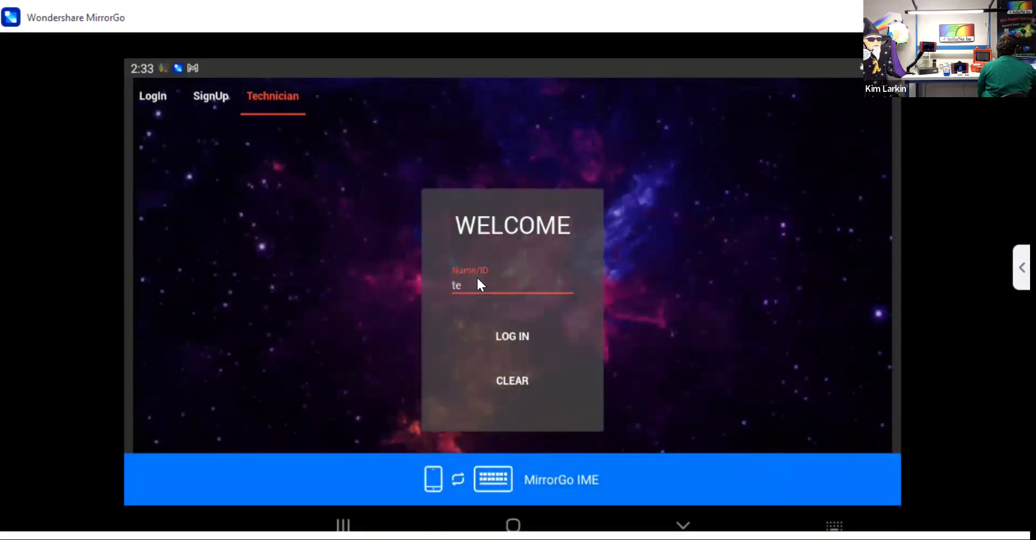
pyautogui.write('ch')
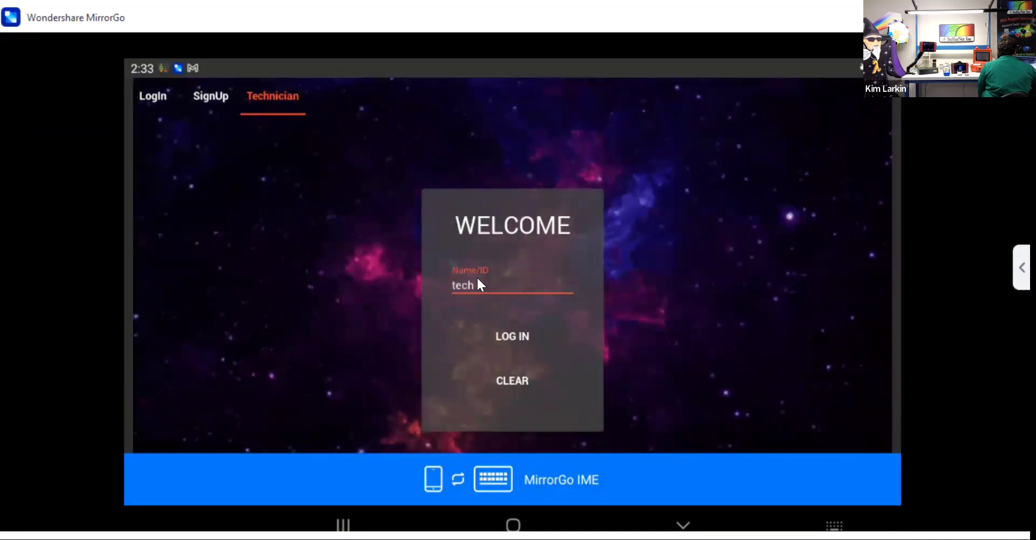
pyautogui.write('nit')
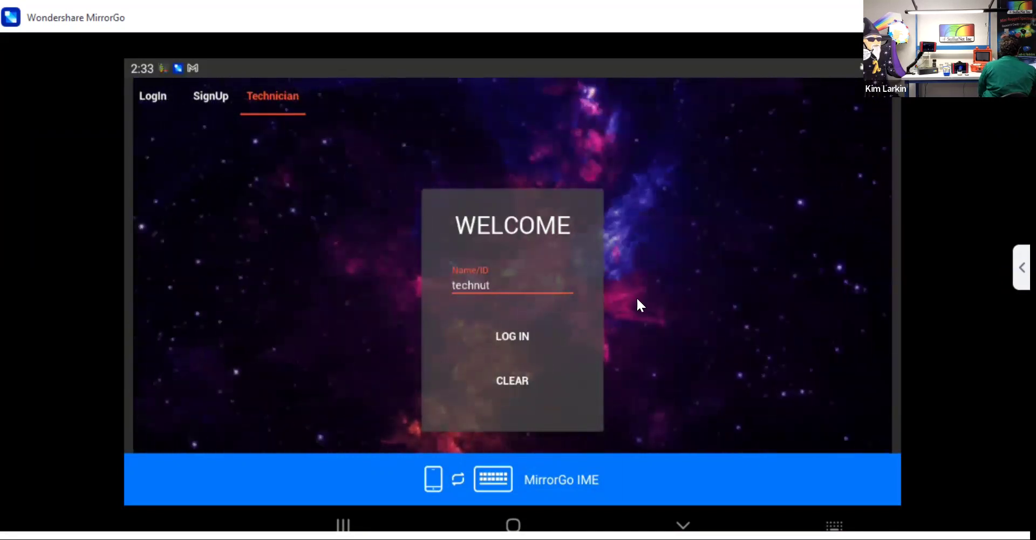
pyautogui.click(496, 330)
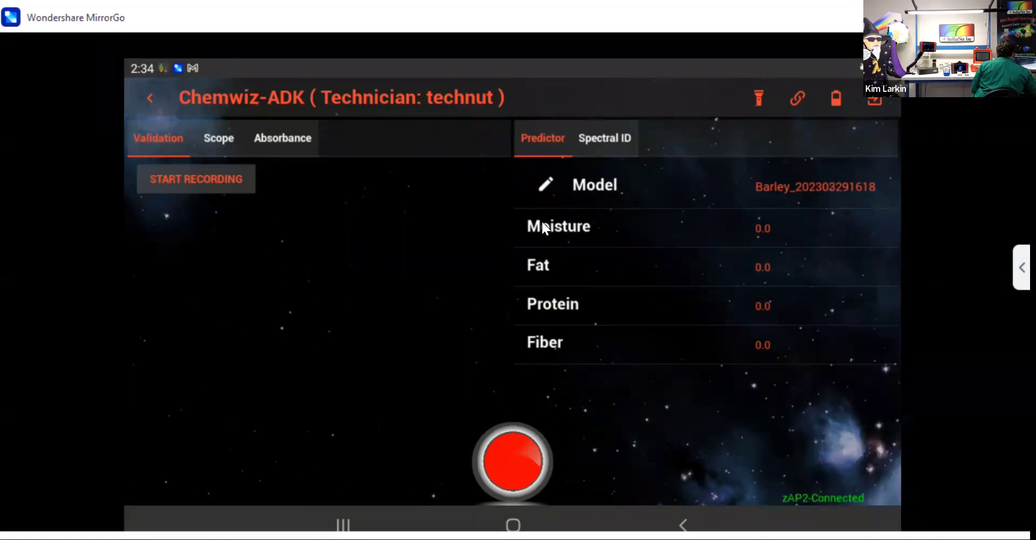
# - Switch to Spectral ID with the Nutraceutical library and start recording the validation run
pyautogui.click(605, 142)
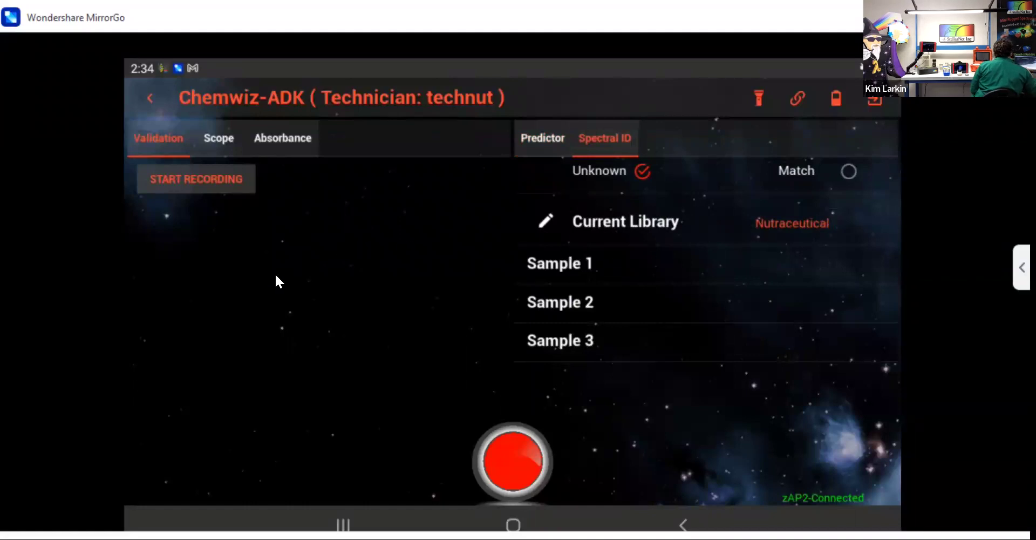
pyautogui.click(209, 178)
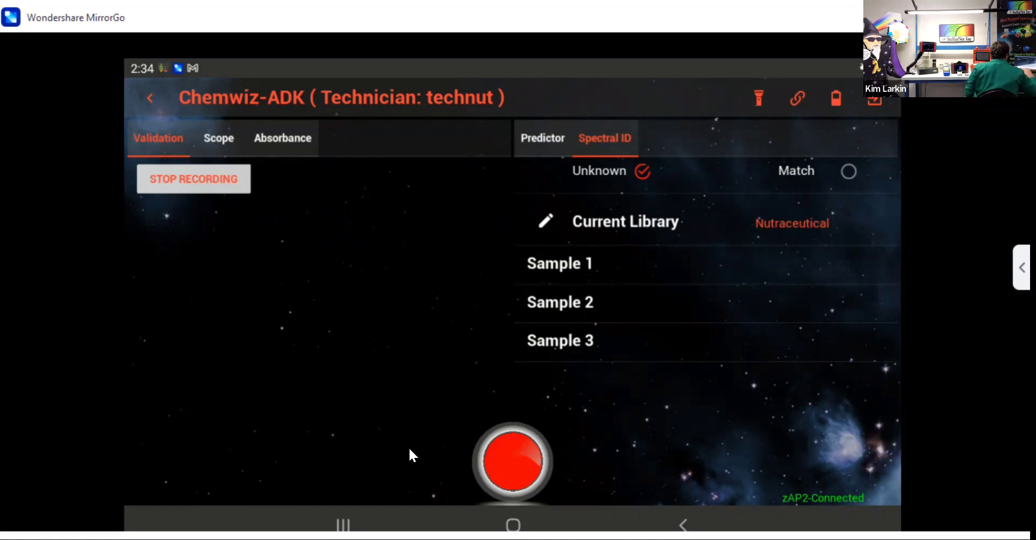
# - Scan the first sample (Banaba Leaf Extract Corosolic, 0.98) and save it as 01
pyautogui.click(501, 462)
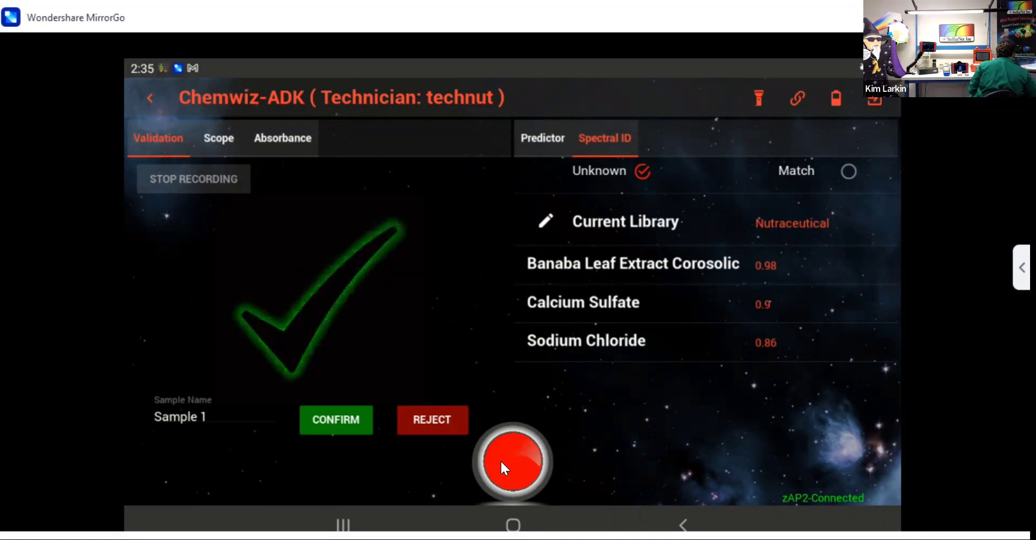
pyautogui.click(215, 416)
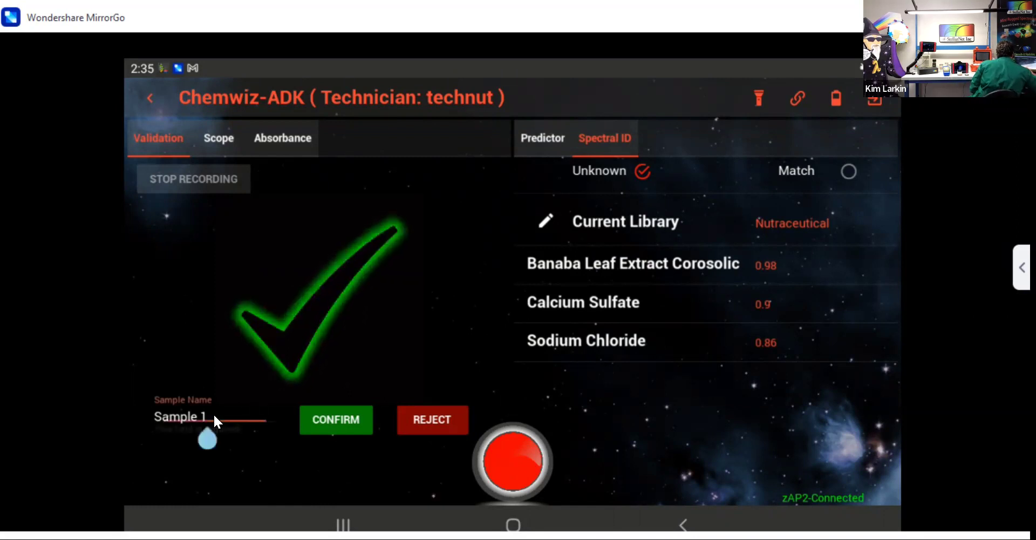
pyautogui.press('BackSpace')
pyautogui.press('BackSpace')
pyautogui.press('BackSpace')
pyautogui.press('BackSpace')
pyautogui.press('BackSpace')
pyautogui.press('BackSpace')
pyautogui.press('BackSpace')
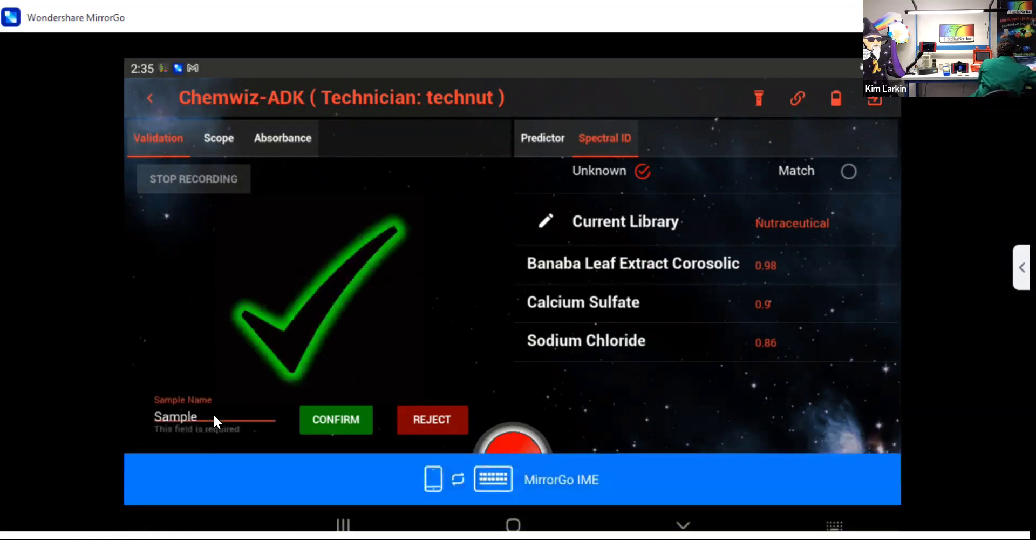
pyautogui.press('BackSpace')
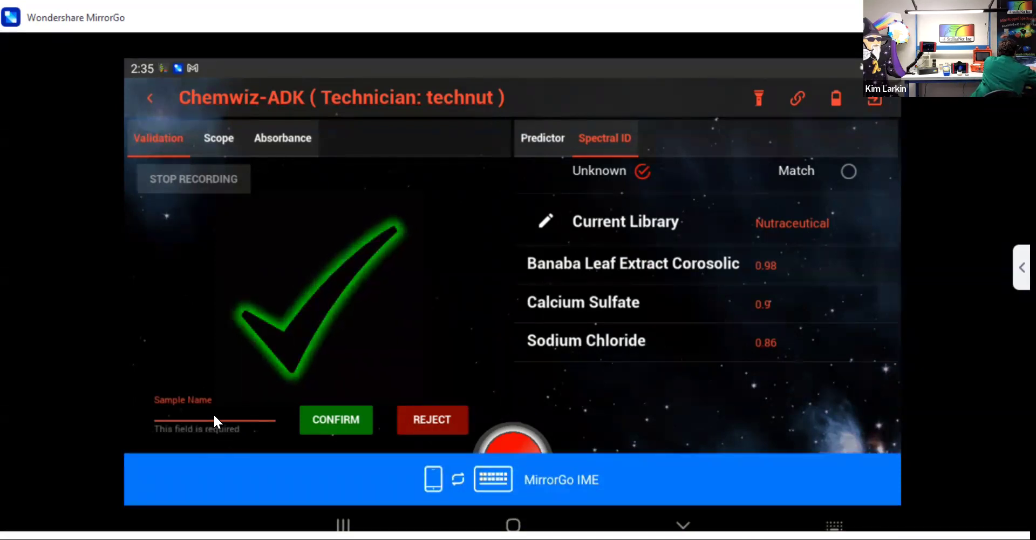
pyautogui.write('01')
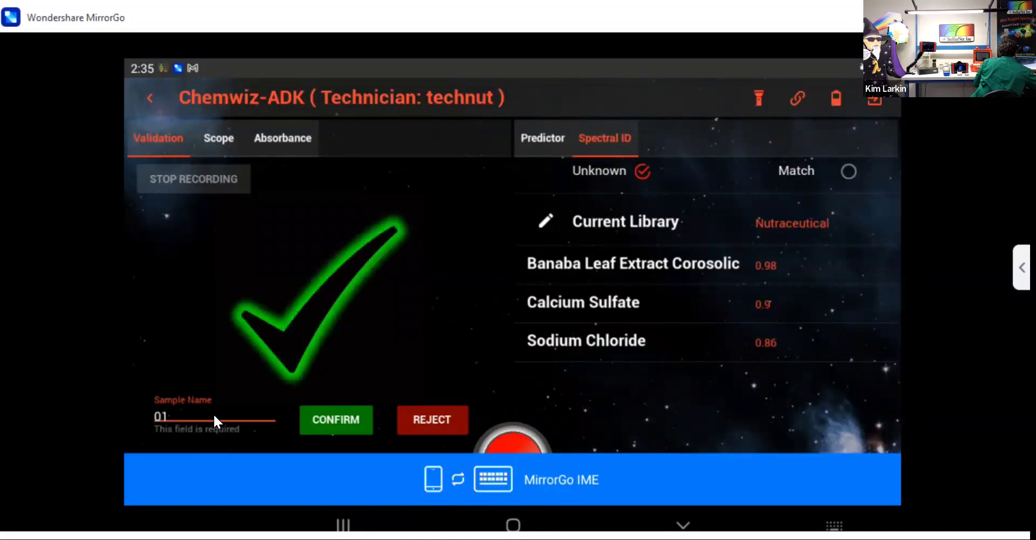
pyautogui.click(325, 420)
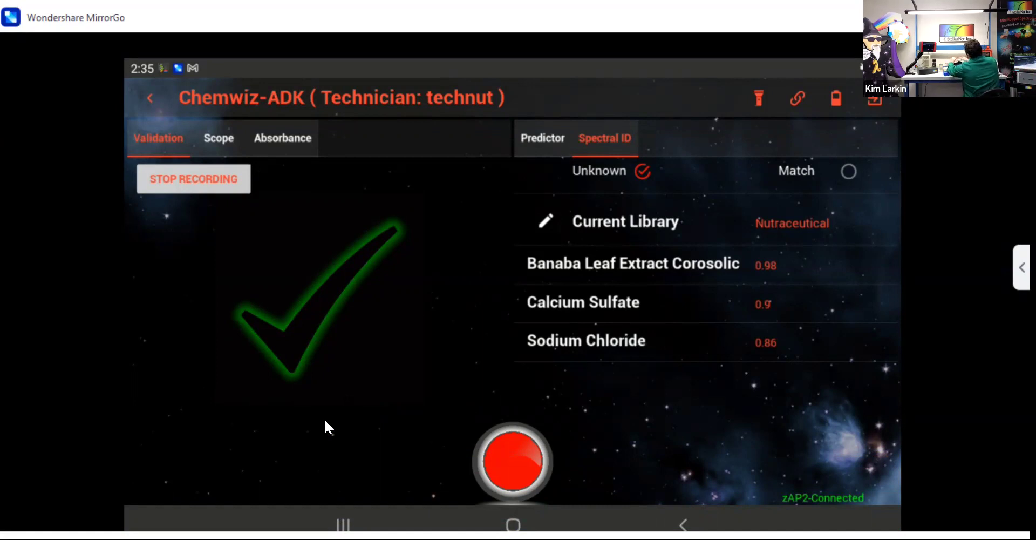
# - Scan the second sample (Copper Sulfate Anhydrous, 0.93) and save it as 02
pyautogui.click(511, 442)
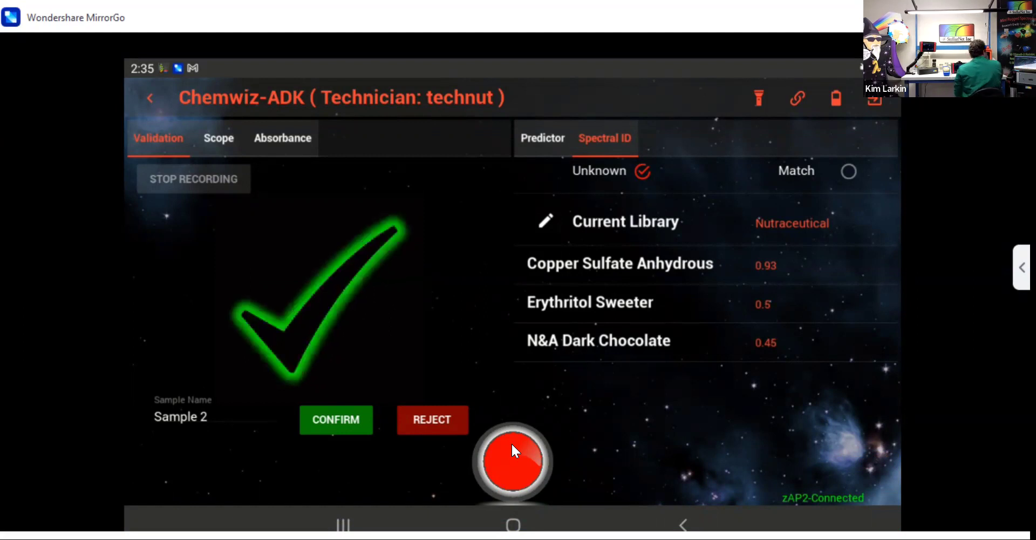
pyautogui.click(206, 423)
pyautogui.press('BackSpace')
pyautogui.press('BackSpace')
pyautogui.press('BackSpace')
pyautogui.press('BackSpace')
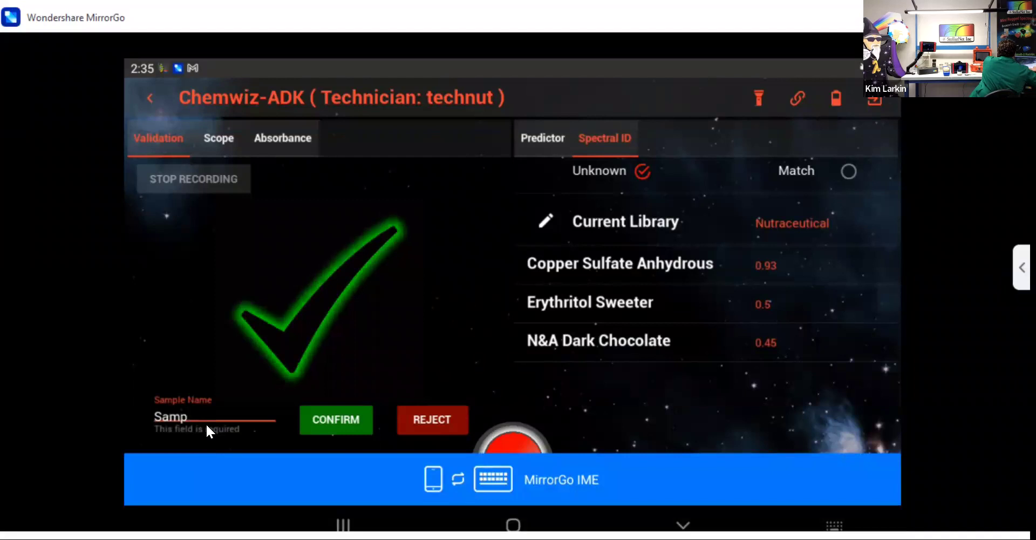
pyautogui.press('BackSpace')
pyautogui.press('BackSpace')
pyautogui.press('BackSpace')
pyautogui.press('BackSpace')
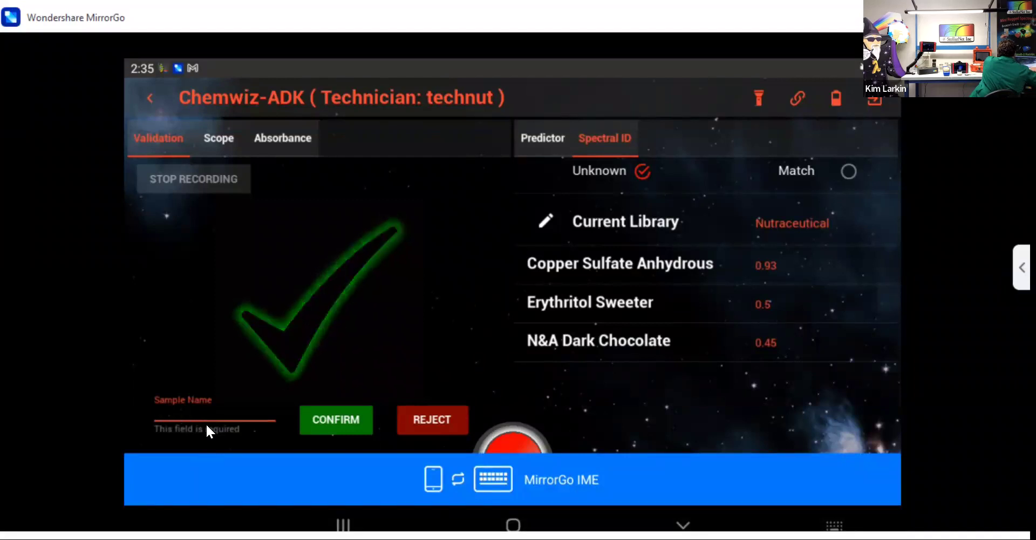
pyautogui.write('02')
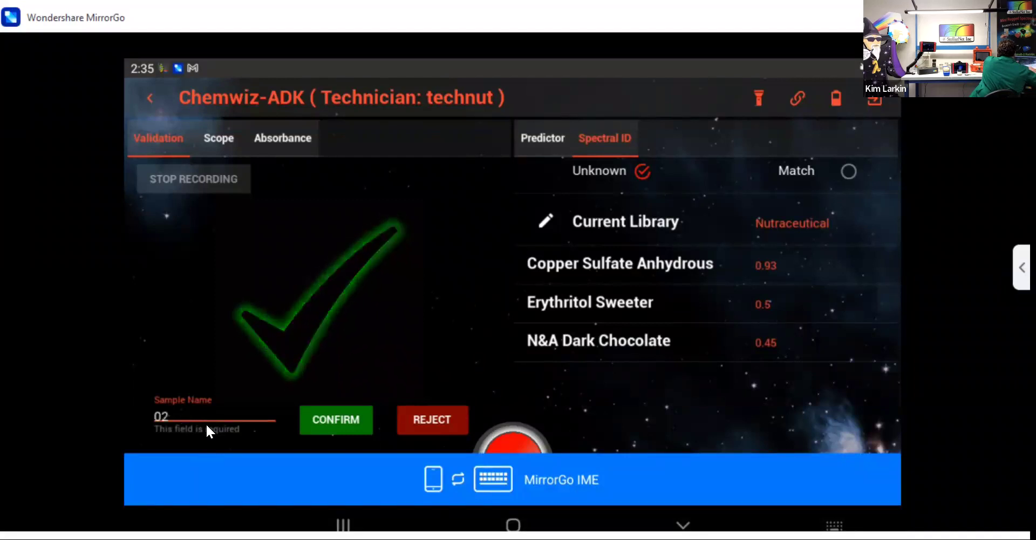
pyautogui.click(324, 415)
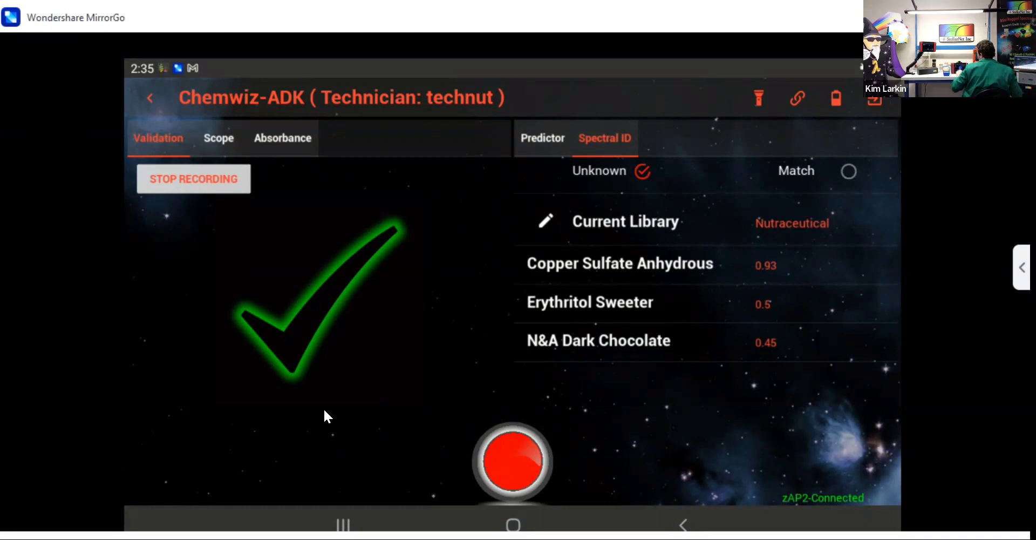
# - Scan the third sample and reject the no-match result (Caffeine Anhydrous, only 0.18)
pyautogui.click(516, 458)
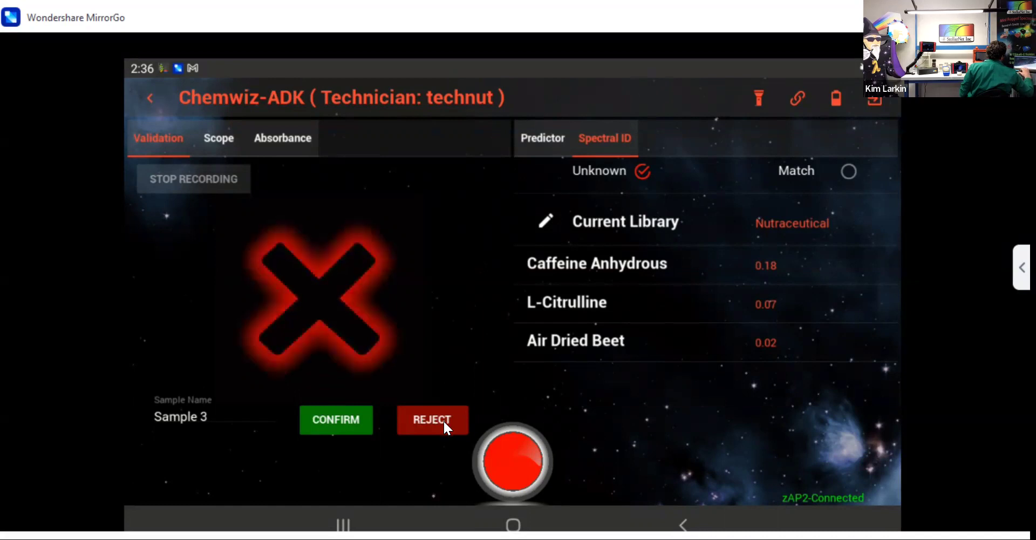
pyautogui.click(446, 428)
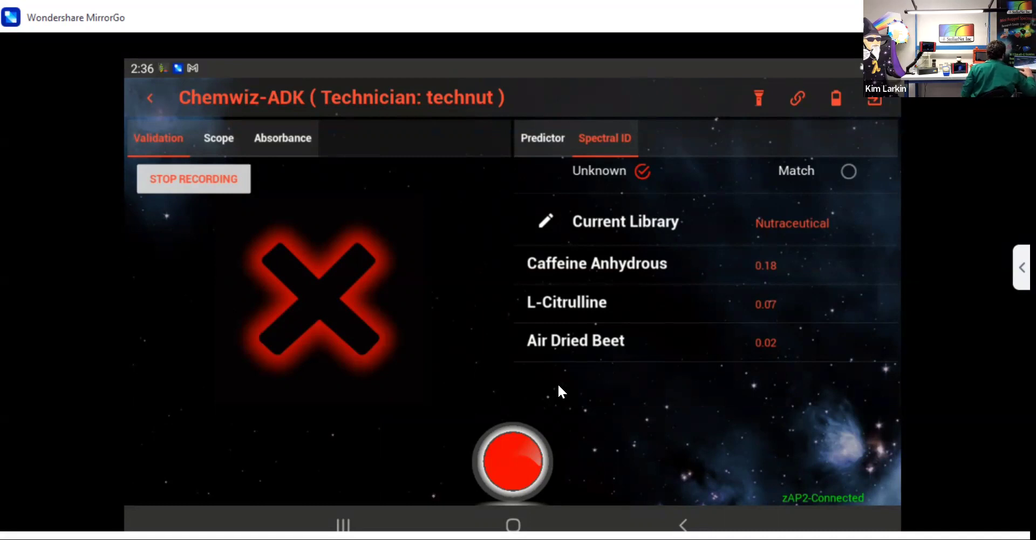
# - Rescan the third sample (L-Citrulline, 1.0) and save it as 03
pyautogui.click(521, 455)
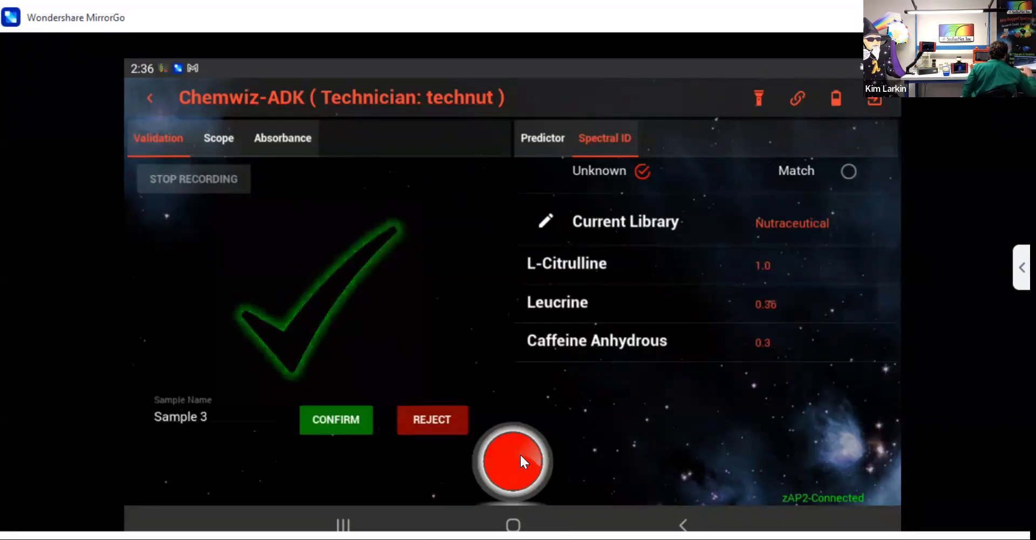
pyautogui.click(205, 418)
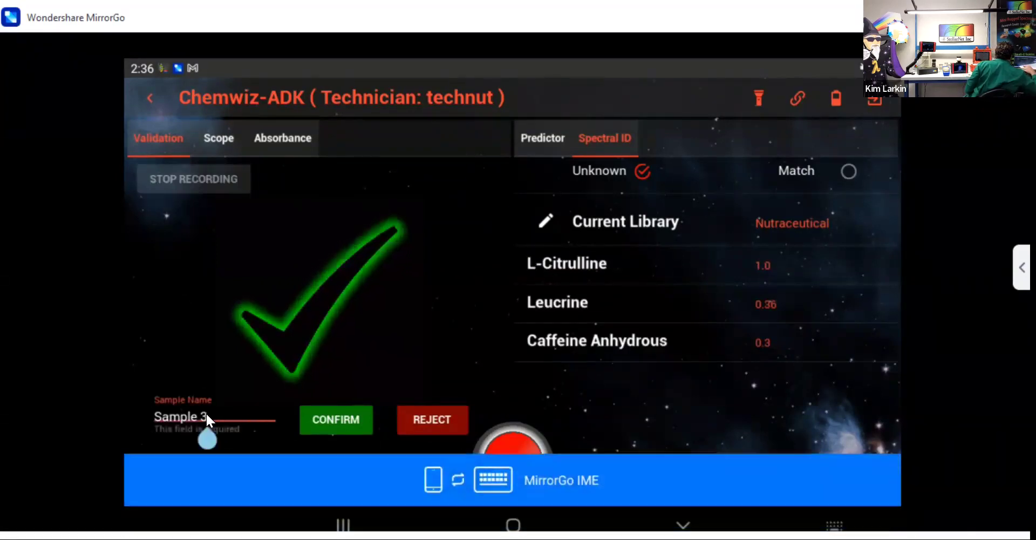
pyautogui.press('BackSpace')
pyautogui.press('BackSpace')
pyautogui.press('BackSpace')
pyautogui.press('BackSpace')
pyautogui.press('BackSpace')
pyautogui.press('BackSpace')
pyautogui.press('BackSpace')
pyautogui.press('BackSpace')
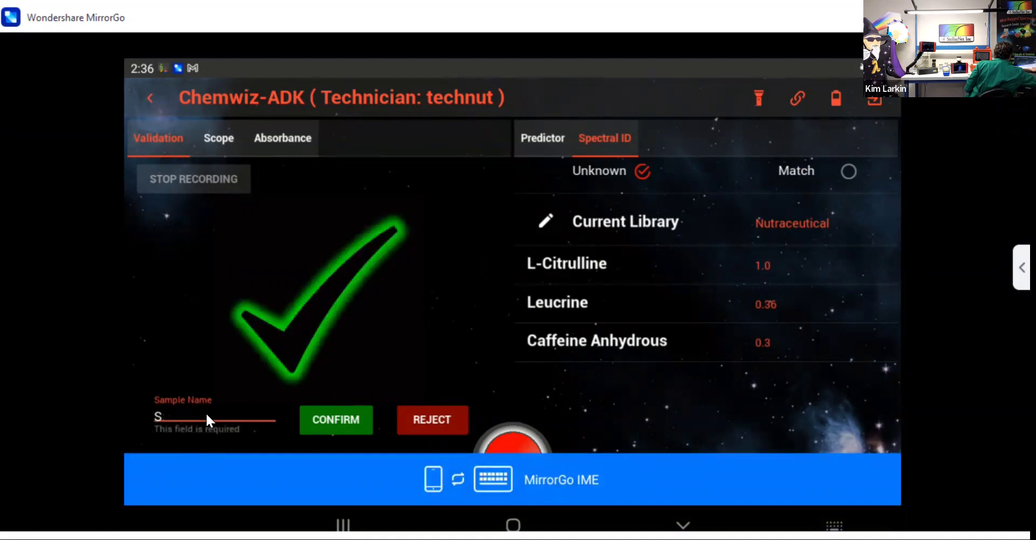
pyautogui.write('00')
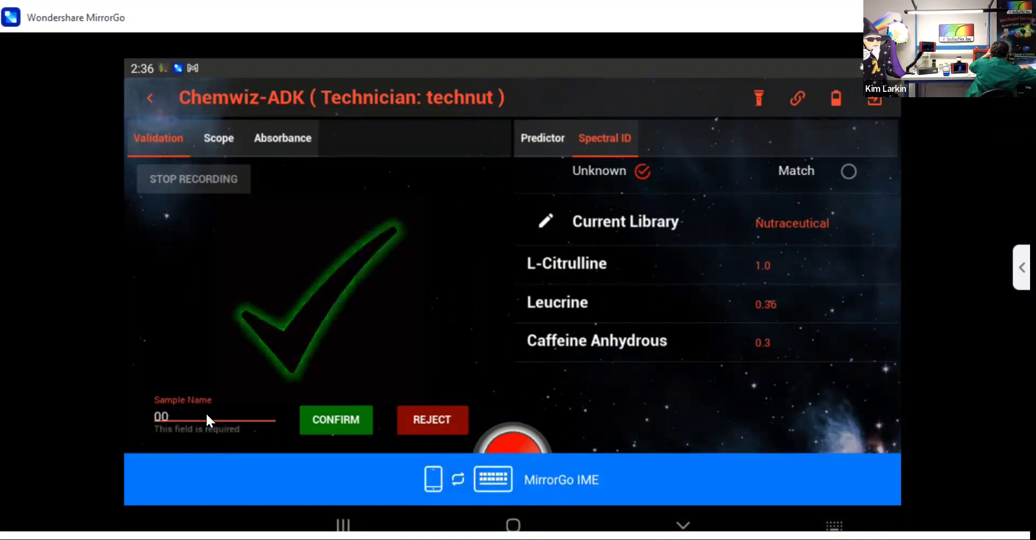
pyautogui.press('BackSpace')
pyautogui.write('3')
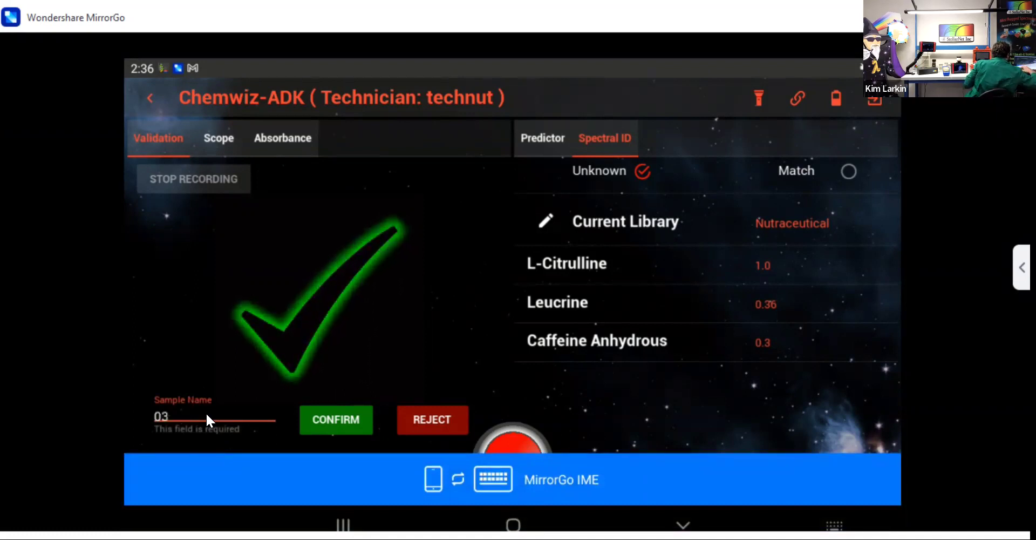
pyautogui.click(315, 416)
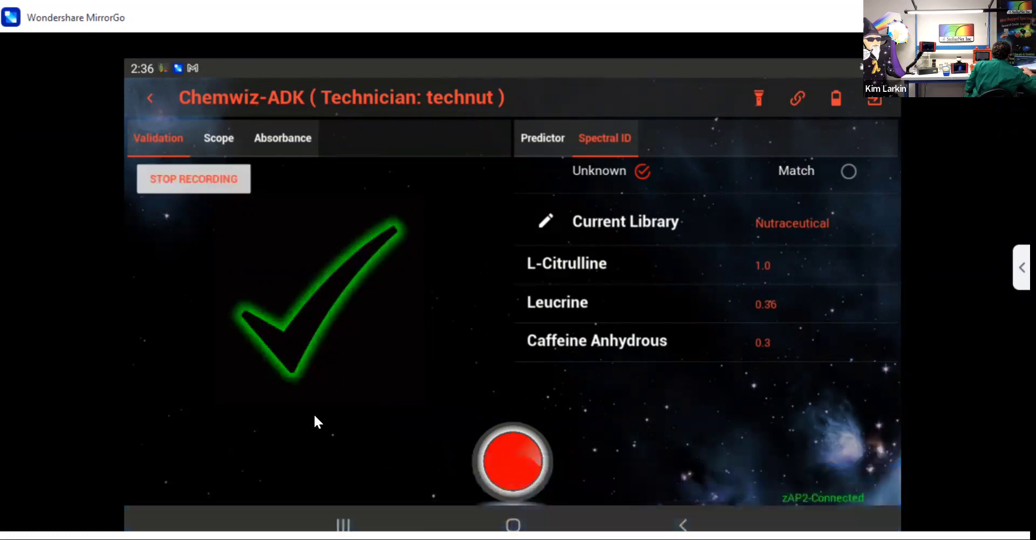
# - Stop recording to generate the PDF report, then locate it in X-plore's chemwizadk files folder
pyautogui.click(204, 181)
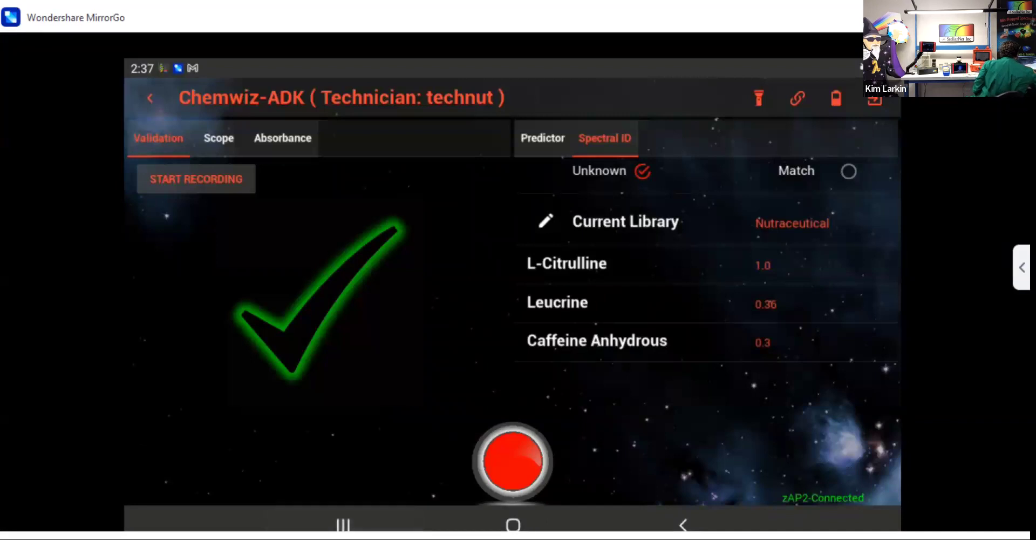
pyautogui.click(343, 524)
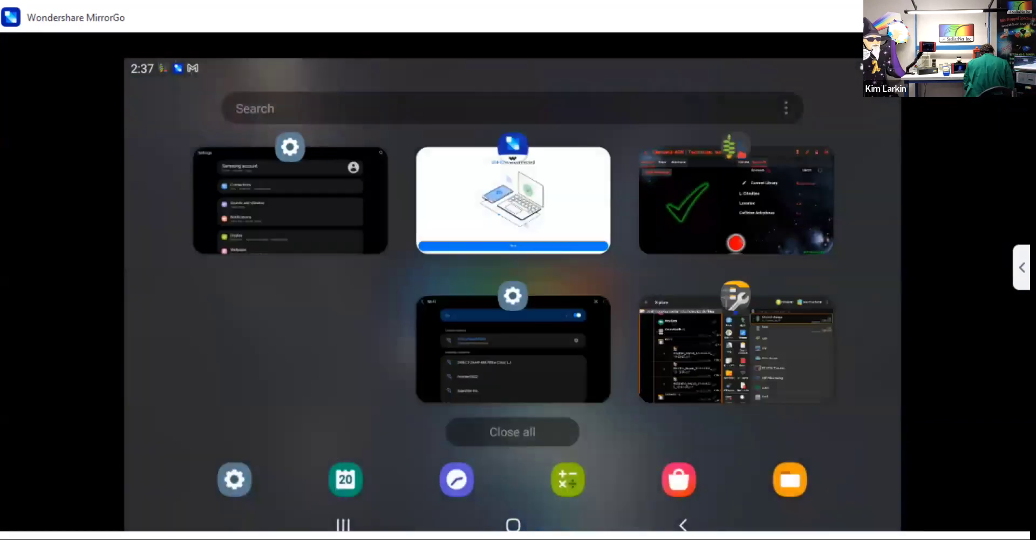
pyautogui.click(737, 351)
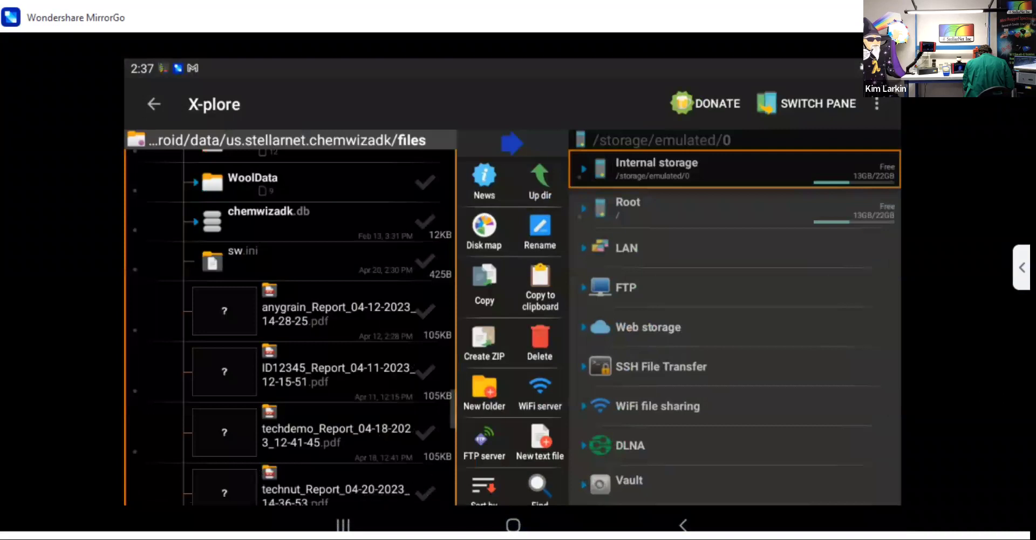
pyautogui.scroll(-2, 291, 323)
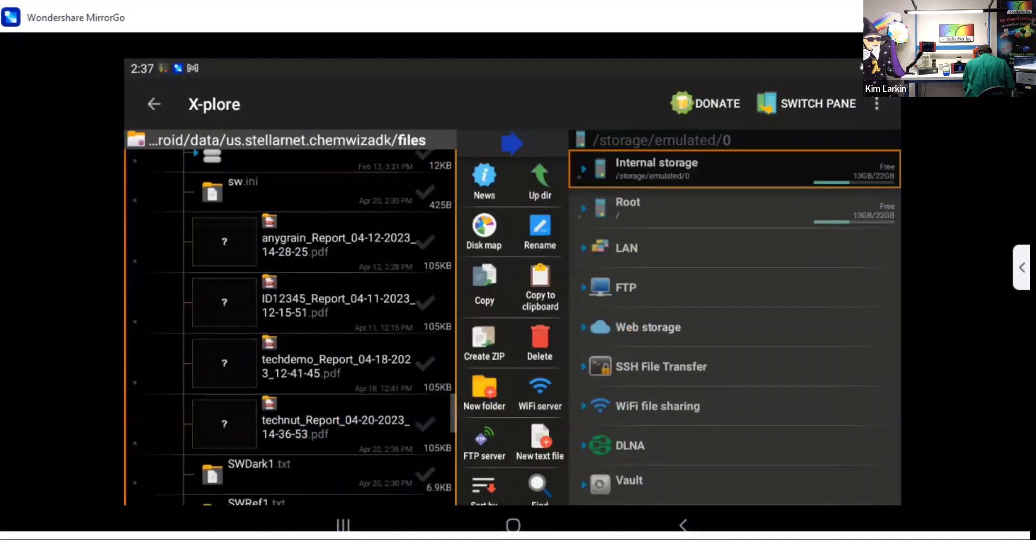
pyautogui.click(335, 427)
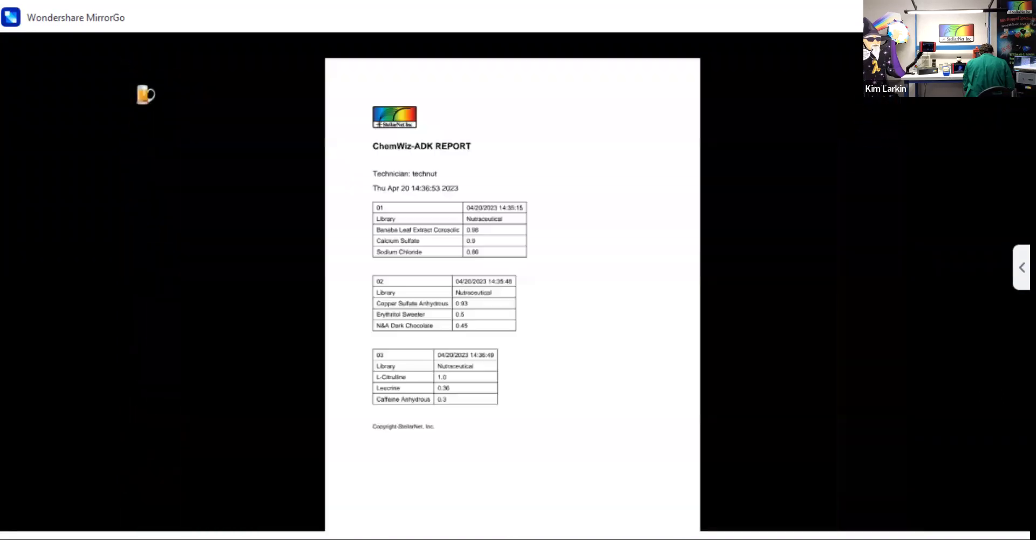